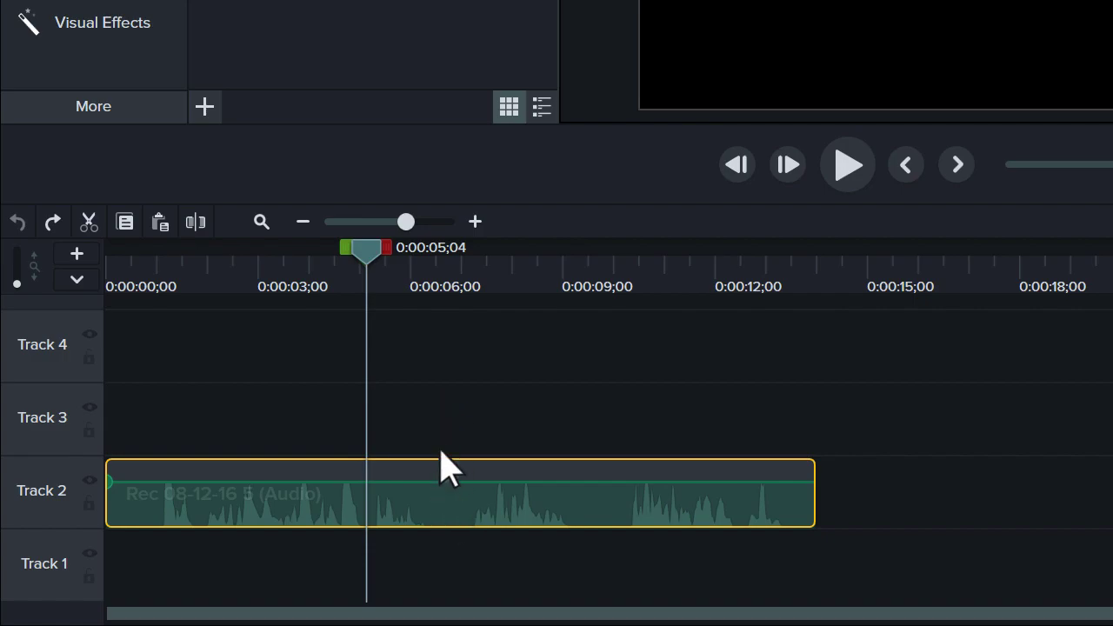
# - Move the audio clip up to Track 3 and cut out the stretch from 0:00:05;04 to 0:00:06;13
pyautogui.moveTo(441, 467); pyautogui.dragTo(447, 435)
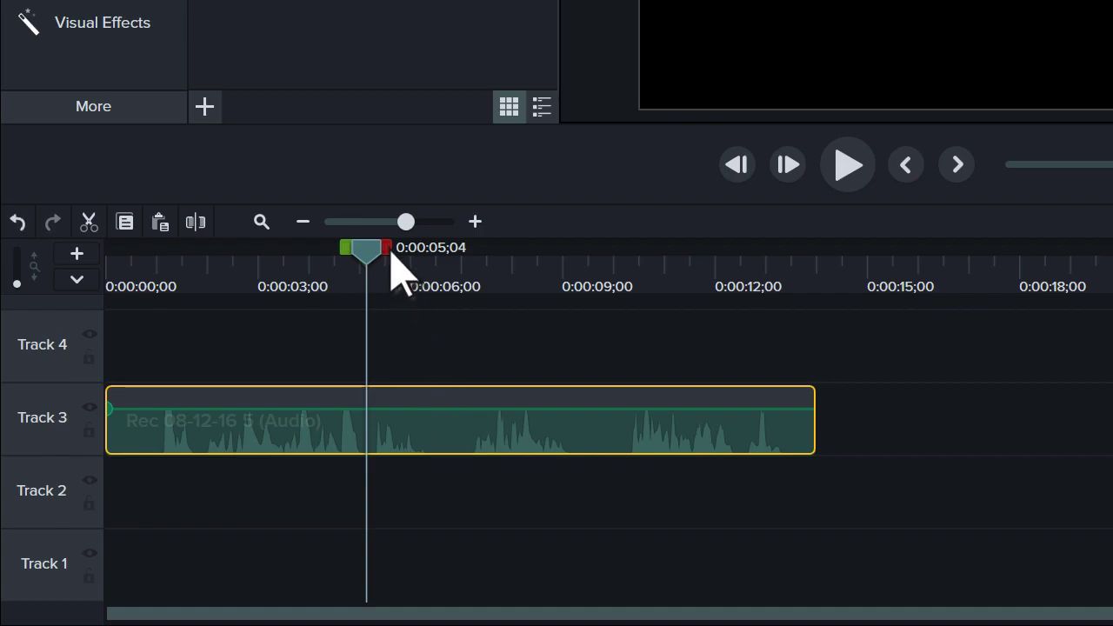
pyautogui.moveTo(390, 253); pyautogui.dragTo(450, 250)
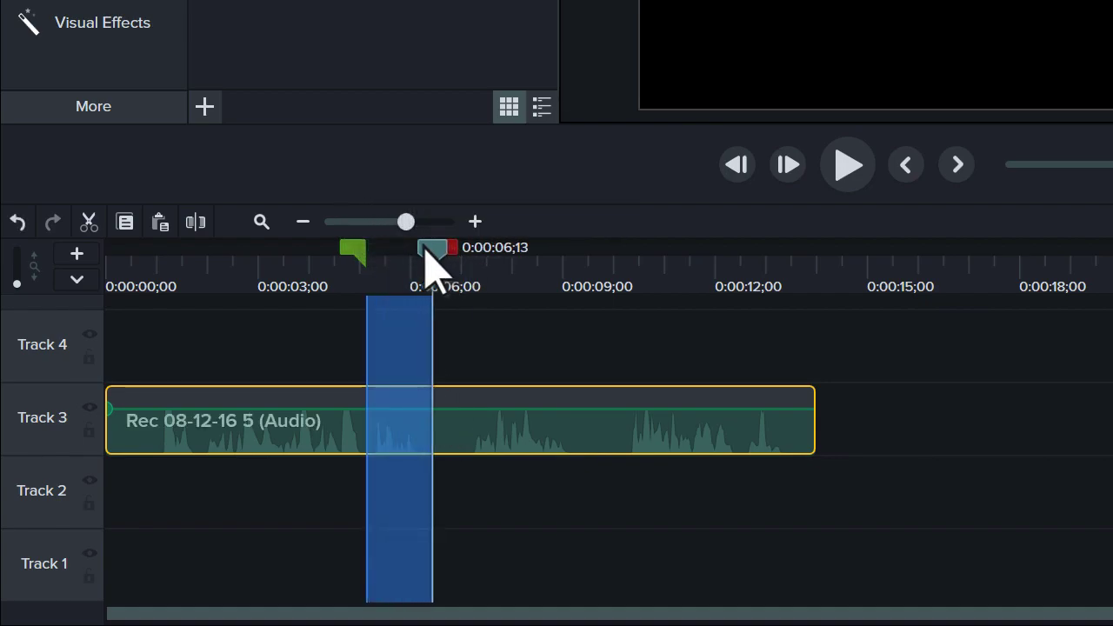
pyautogui.click(89, 222)
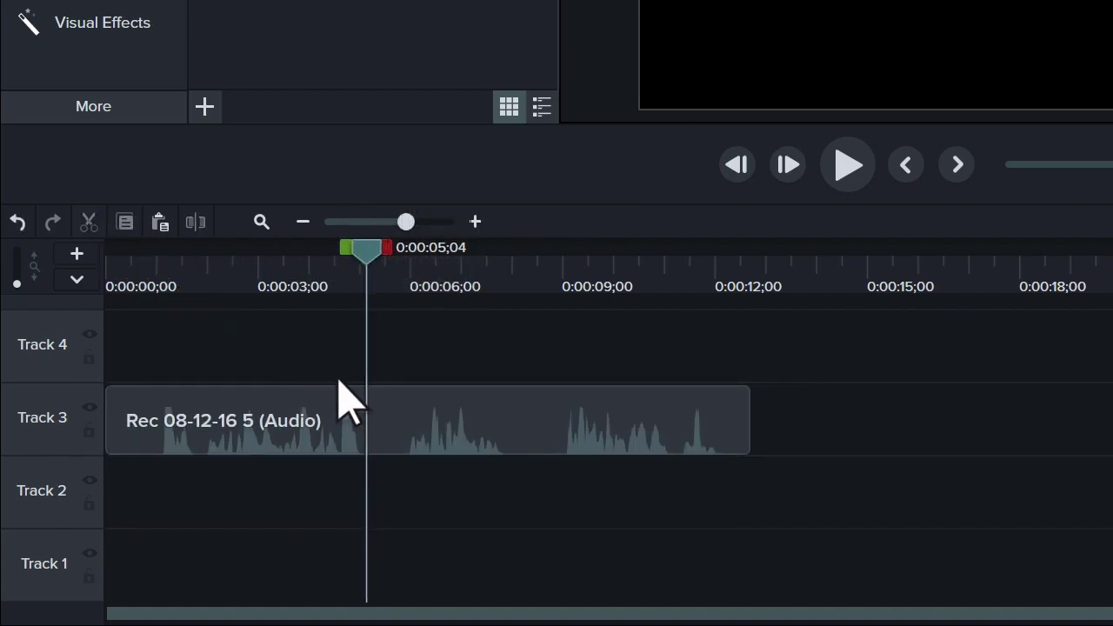
# - Split the Track 3 audio clip at the playhead and move its second part later, leaving a gap
pyautogui.click(401, 419)
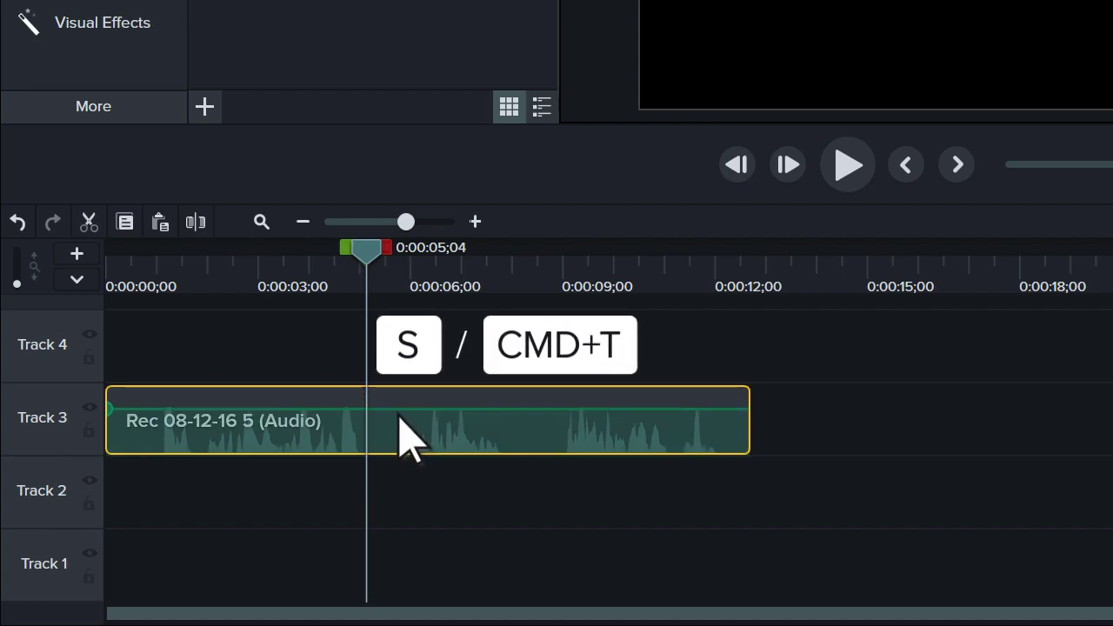
pyautogui.press('s')
pyautogui.moveTo(401, 419); pyautogui.dragTo(463, 422)
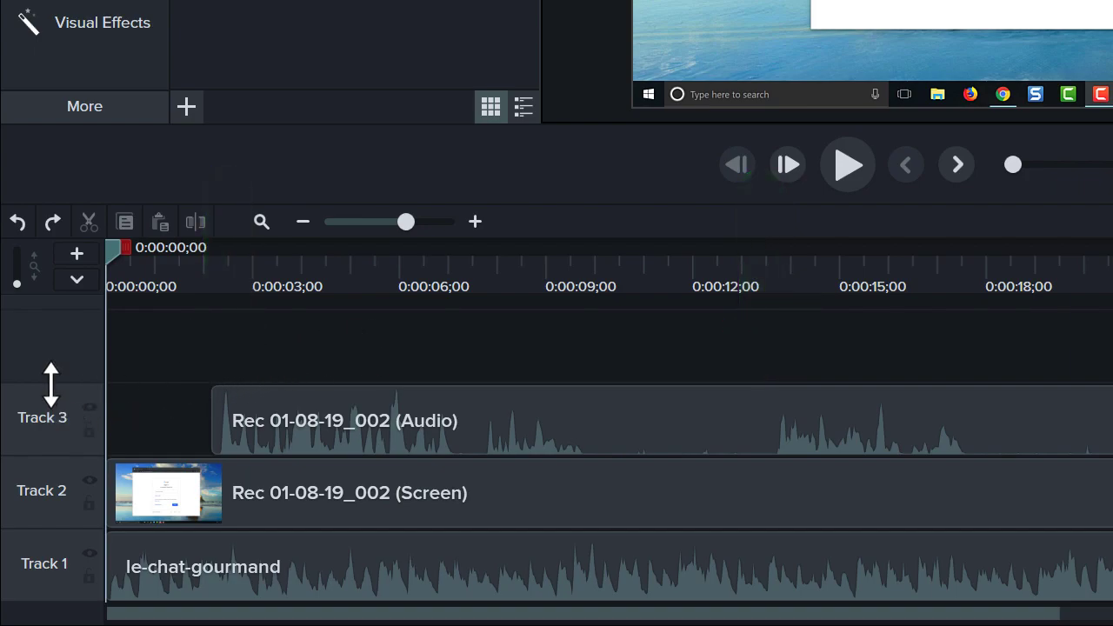
# - Make Track 3 taller and raise the volume line of the Rec 01-08-19_002 narration clip
pyautogui.moveTo(51, 384)
pyautogui.mouseDown()
pyautogui.moveTo(51, 345)
pyautogui.moveTo(50, 383)
pyautogui.mouseUp()
pyautogui.click(314, 445)
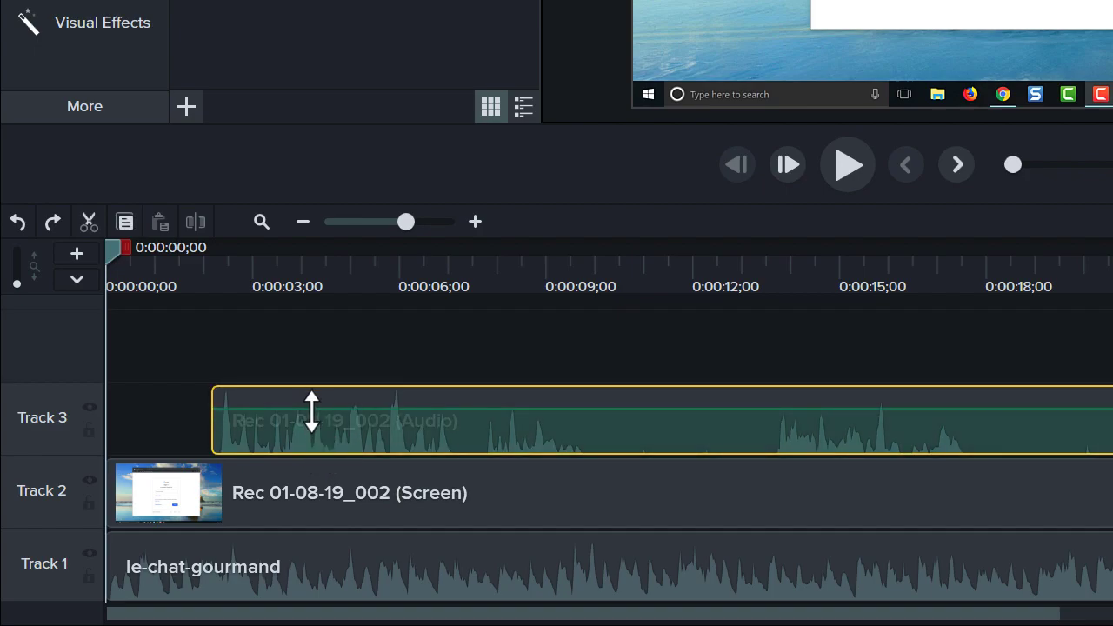
pyautogui.moveTo(312, 411); pyautogui.dragTo(311, 412)
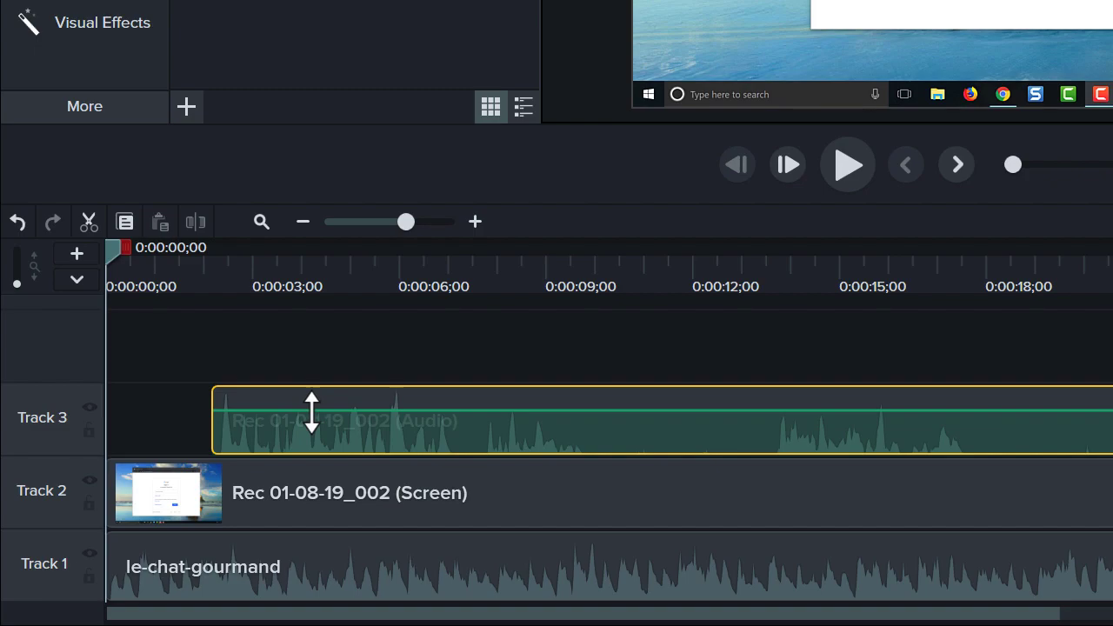
pyautogui.keyDown('ctrl'); pyautogui.click(311, 565); pyautogui.keyUp('ctrl')
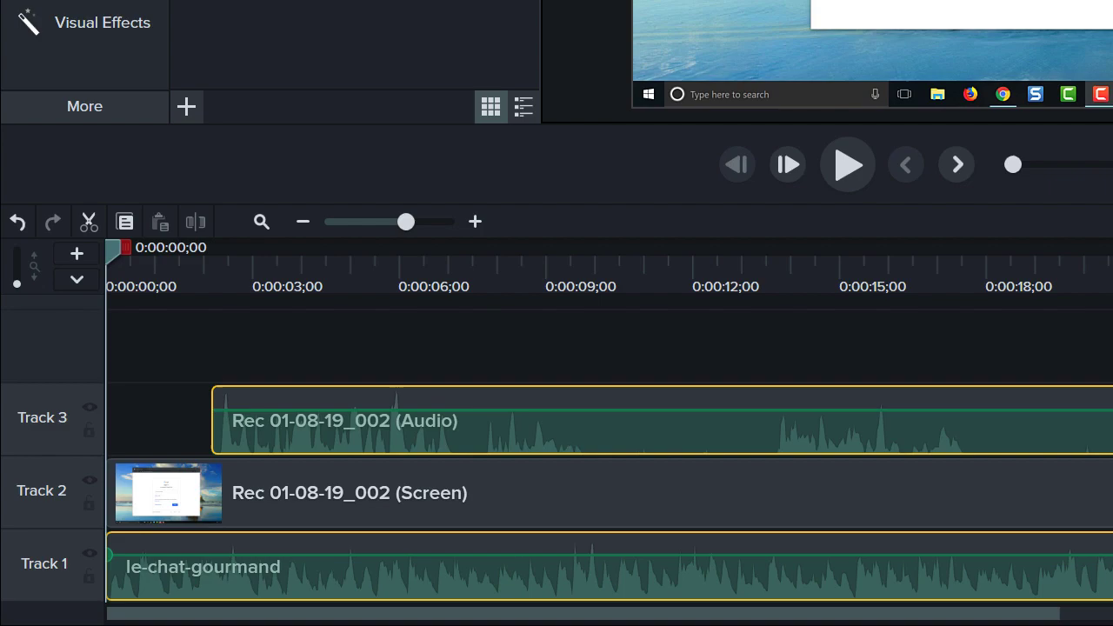
pyautogui.click(344, 421)
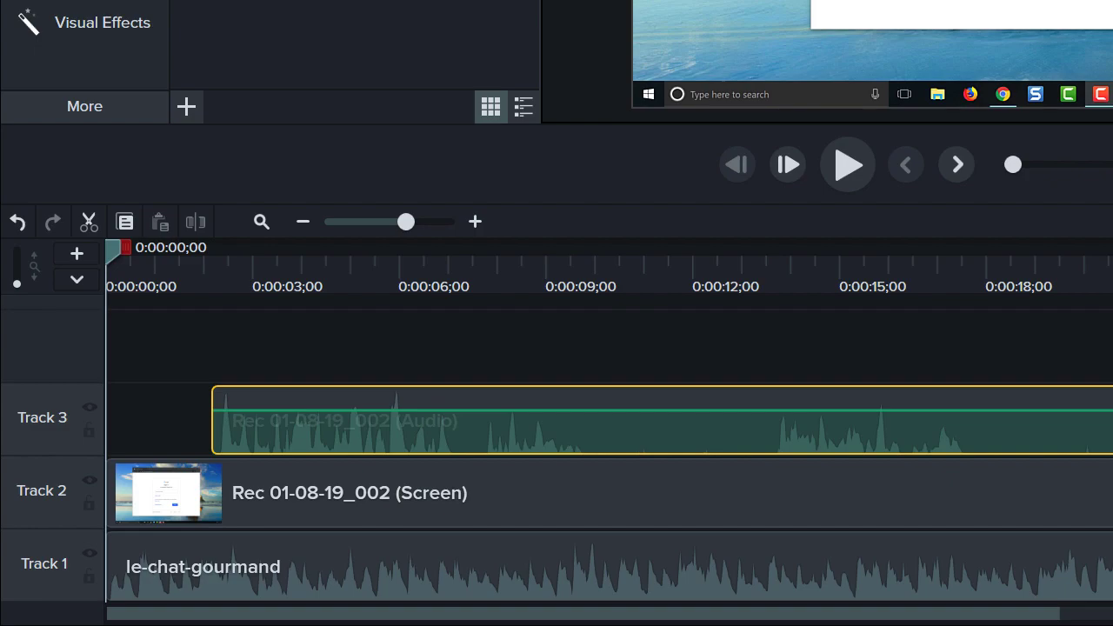
# - Add two audio points on the narration volume line, raising the level after the second to 146 %
pyautogui.doubleClick(467, 411)
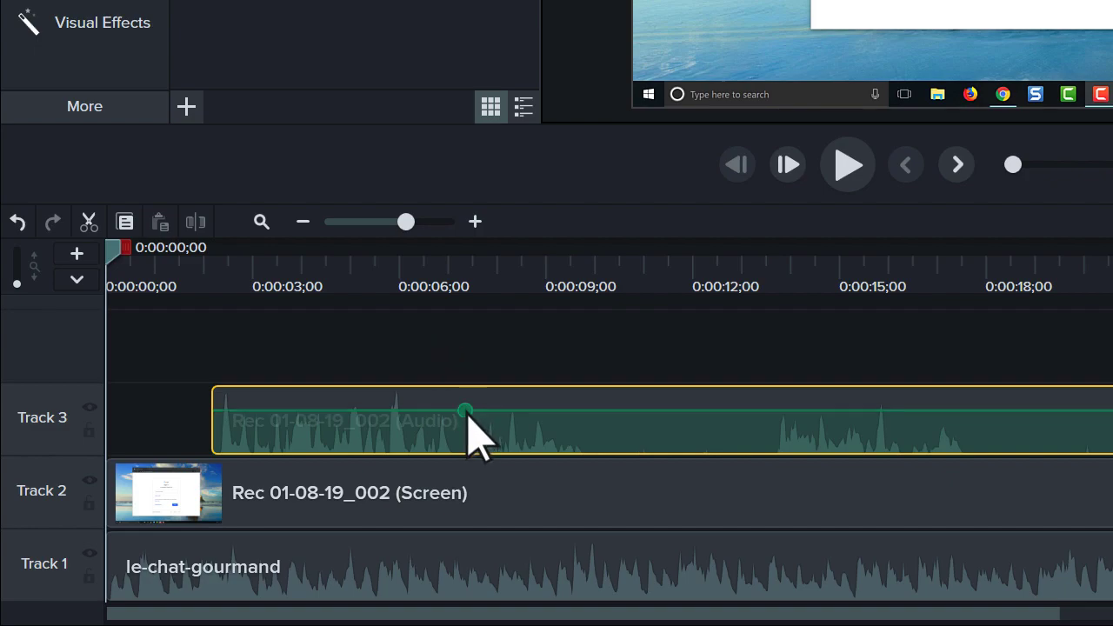
pyautogui.doubleClick(529, 411)
pyautogui.moveTo(528, 411); pyautogui.dragTo(528, 405)
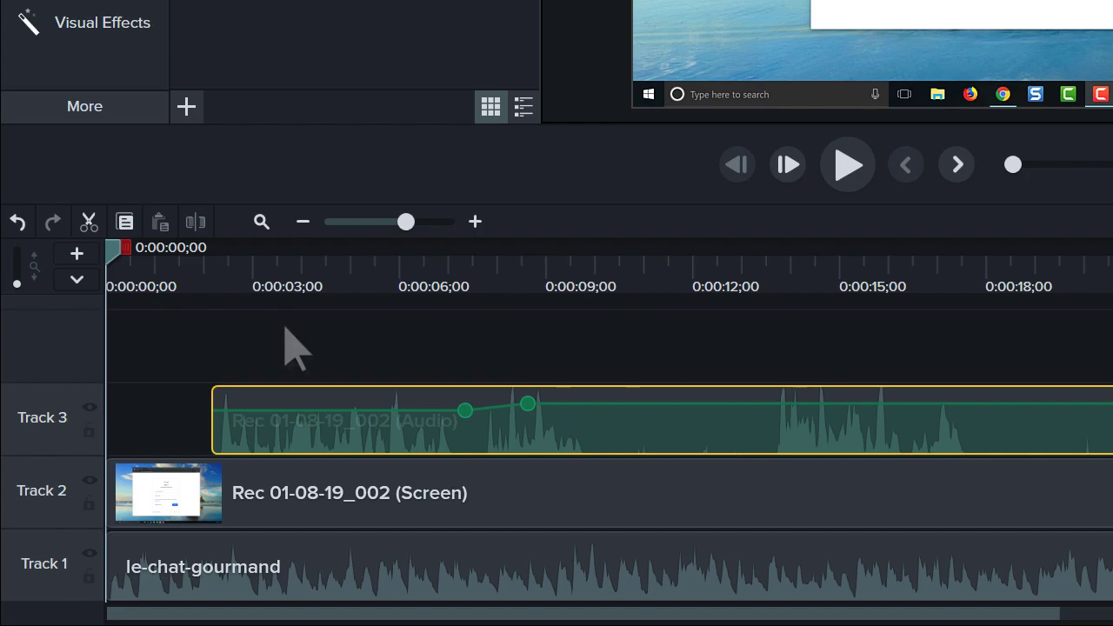
# - Add two audio points to the le-chat-gourmand music, drop it to 51 % after the second, then preview
pyautogui.moveTo(409, 226); pyautogui.dragTo(419, 226)
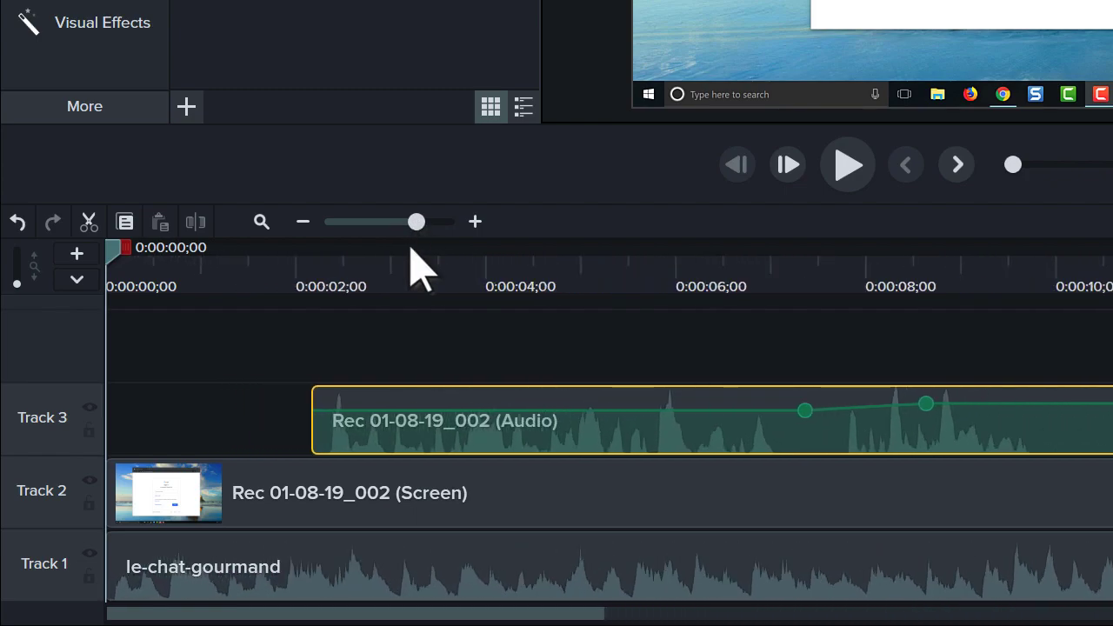
pyautogui.click(293, 589)
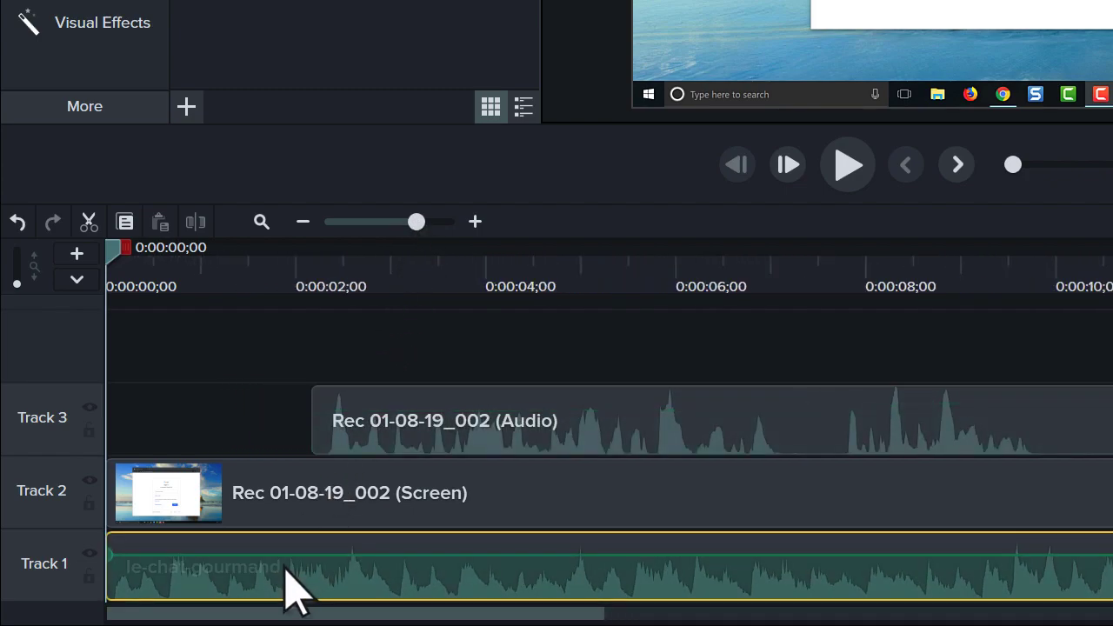
pyautogui.doubleClick(235, 555)
pyautogui.doubleClick(347, 556)
pyautogui.moveTo(347, 555); pyautogui.dragTo(348, 583)
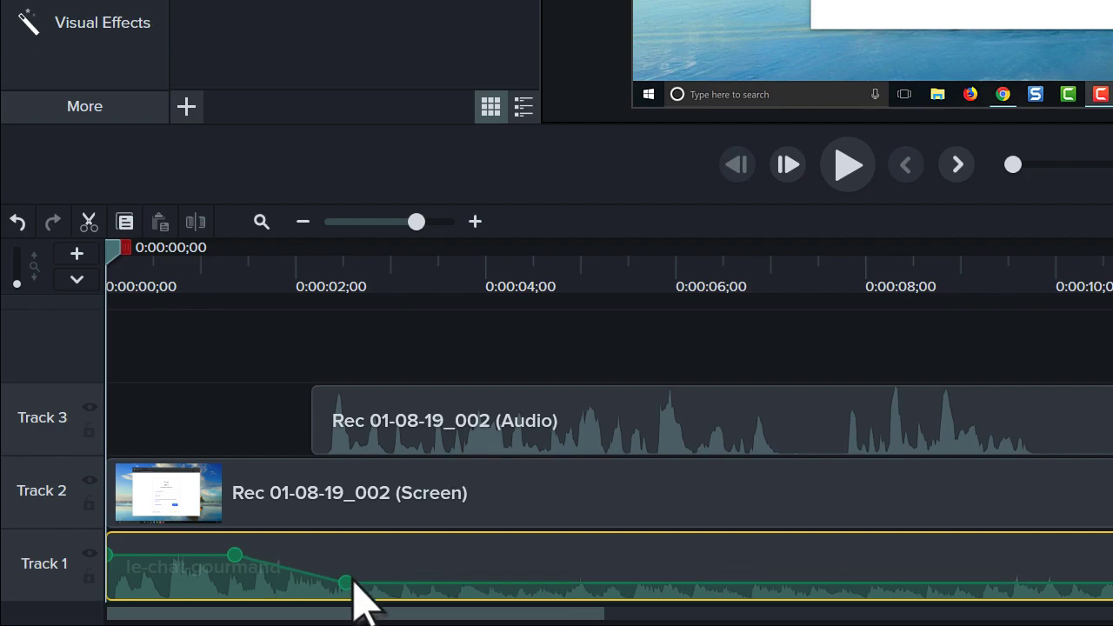
pyautogui.click(849, 165)
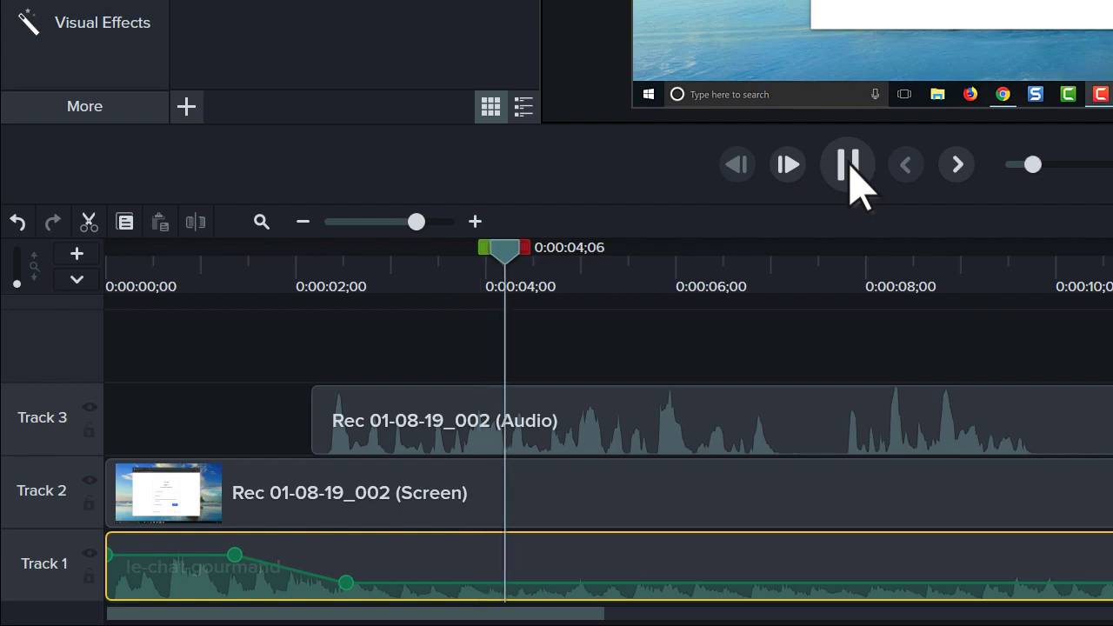
pyautogui.click(850, 167)
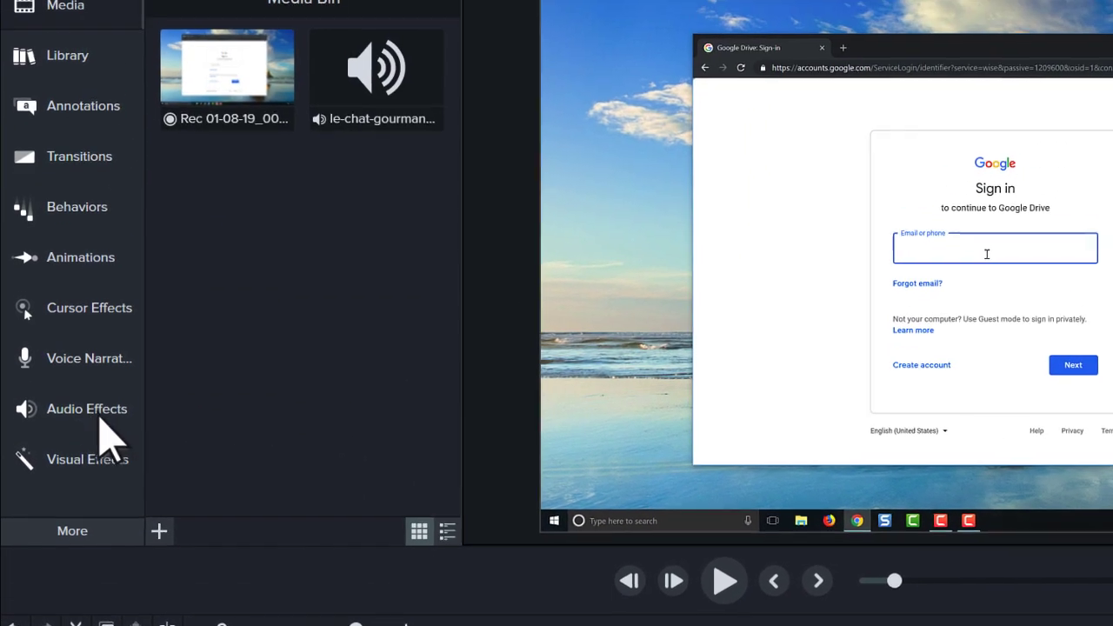
# - Apply the Fade Out audio effect to the le-chat-gourmand music clip on Track 1
pyautogui.click(80, 410)
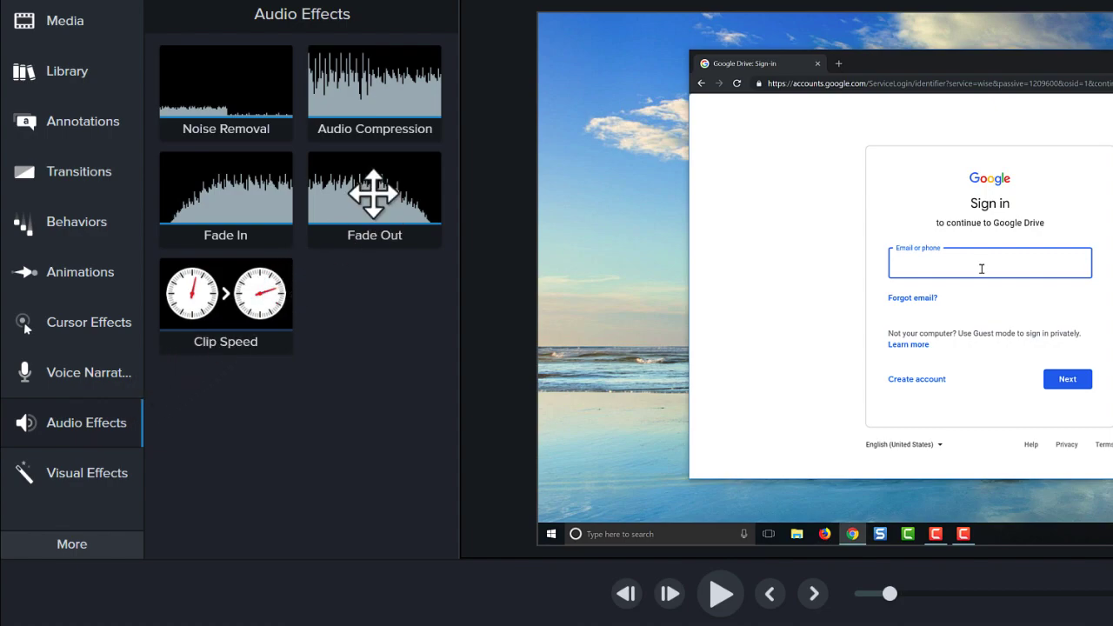
pyautogui.moveTo(373, 193); pyautogui.dragTo(1112, 625)
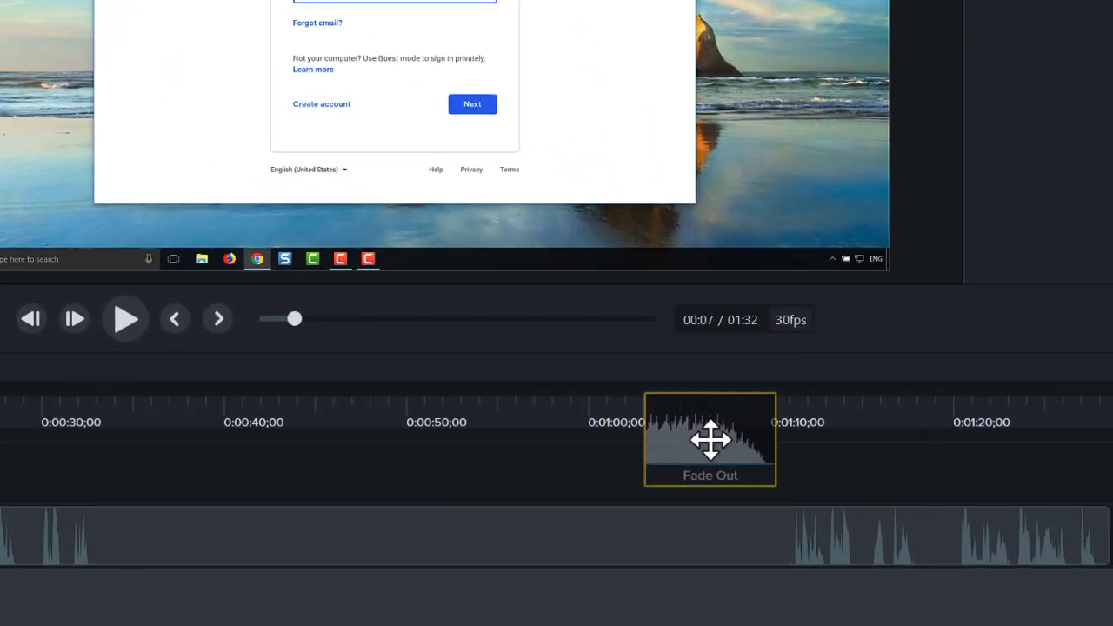
pyautogui.moveTo(711, 441); pyautogui.dragTo(1068, 625)
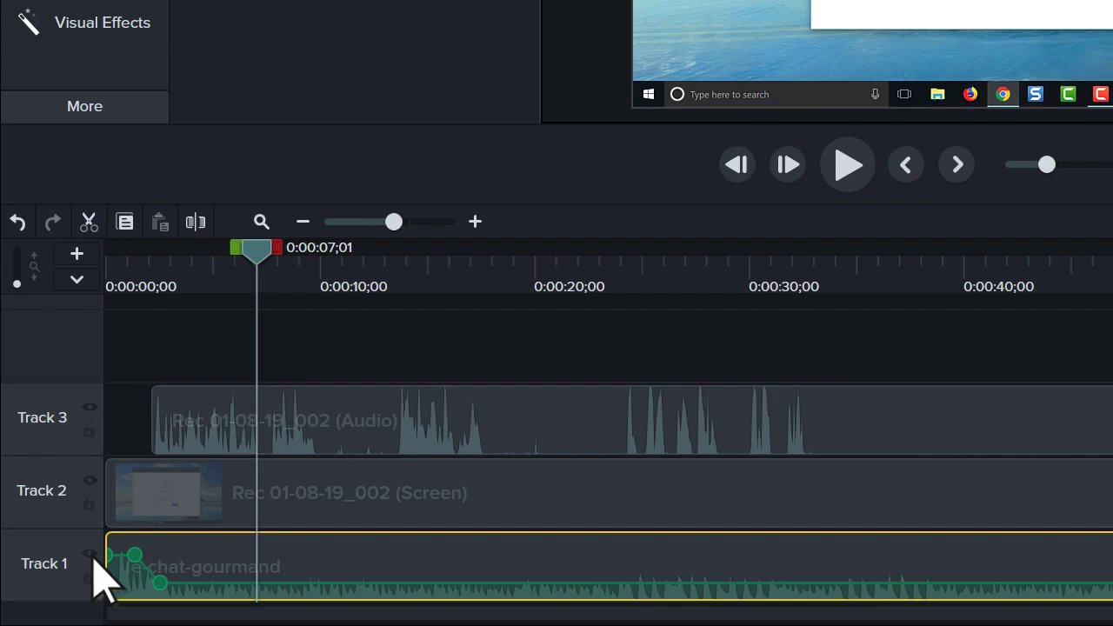
pyautogui.click(91, 555)
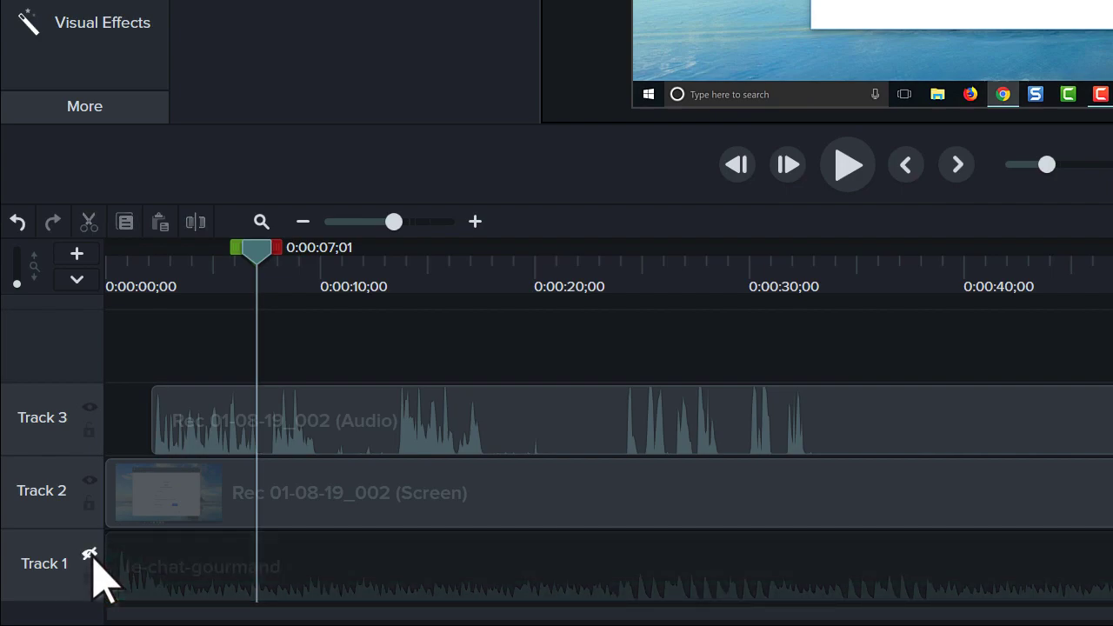
pyautogui.click(90, 554)
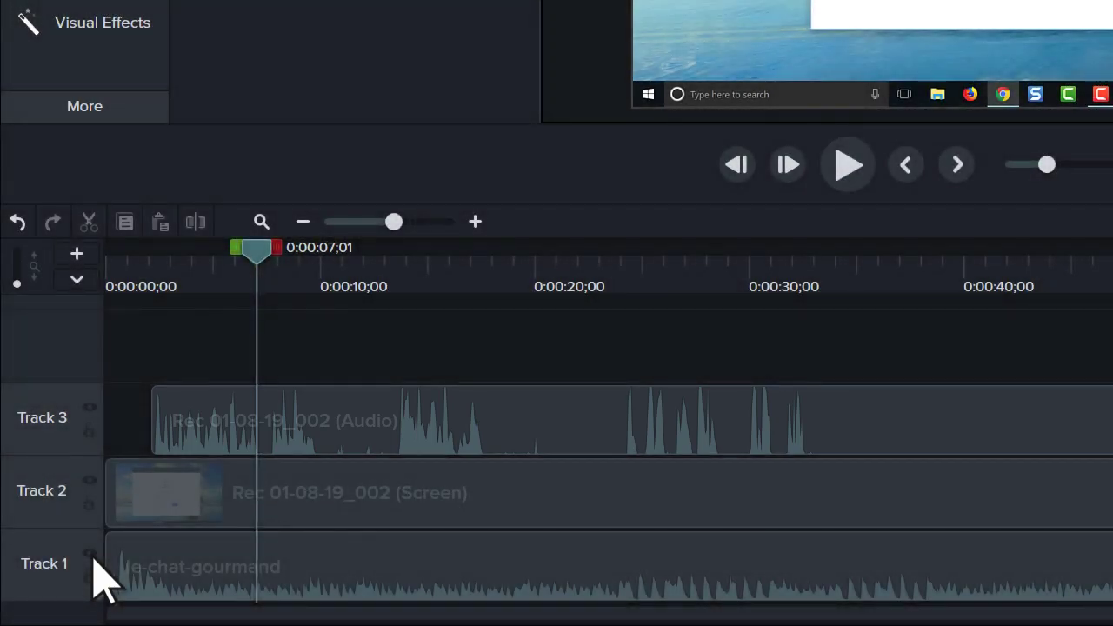
# - Use Separate Audio and Video on the Track 2 screen recording to split off its System Audio
pyautogui.click(169, 494)
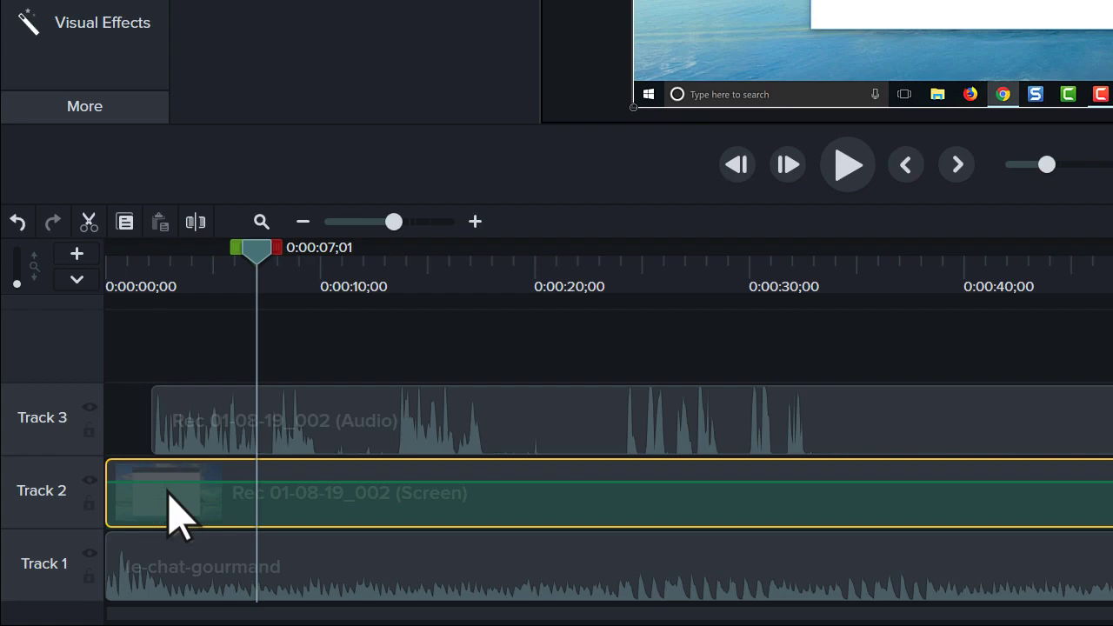
pyautogui.rightClick(172, 513)
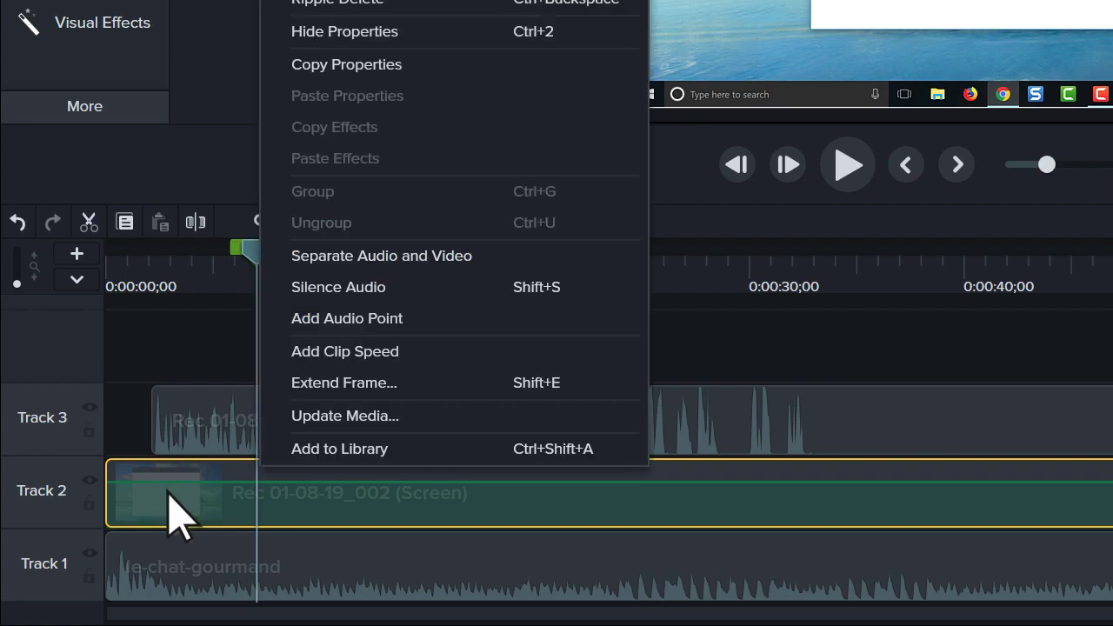
pyautogui.click(416, 261)
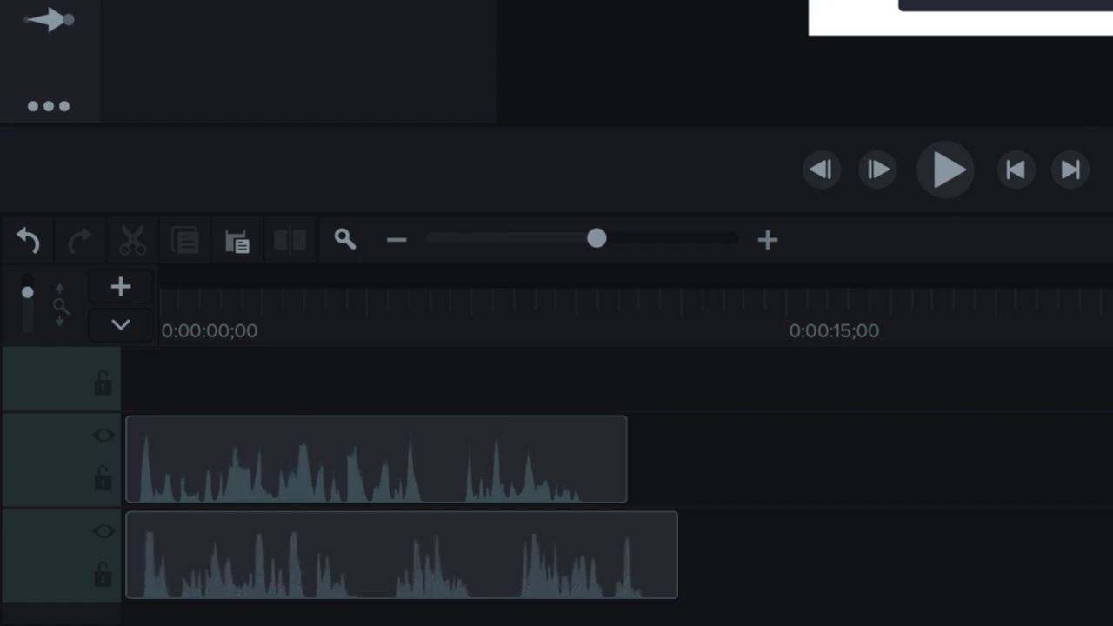
# - Drag the lower audio clip onto the upper track so it starts right where the first clip ends
pyautogui.moveTo(402, 554); pyautogui.dragTo(905, 459)
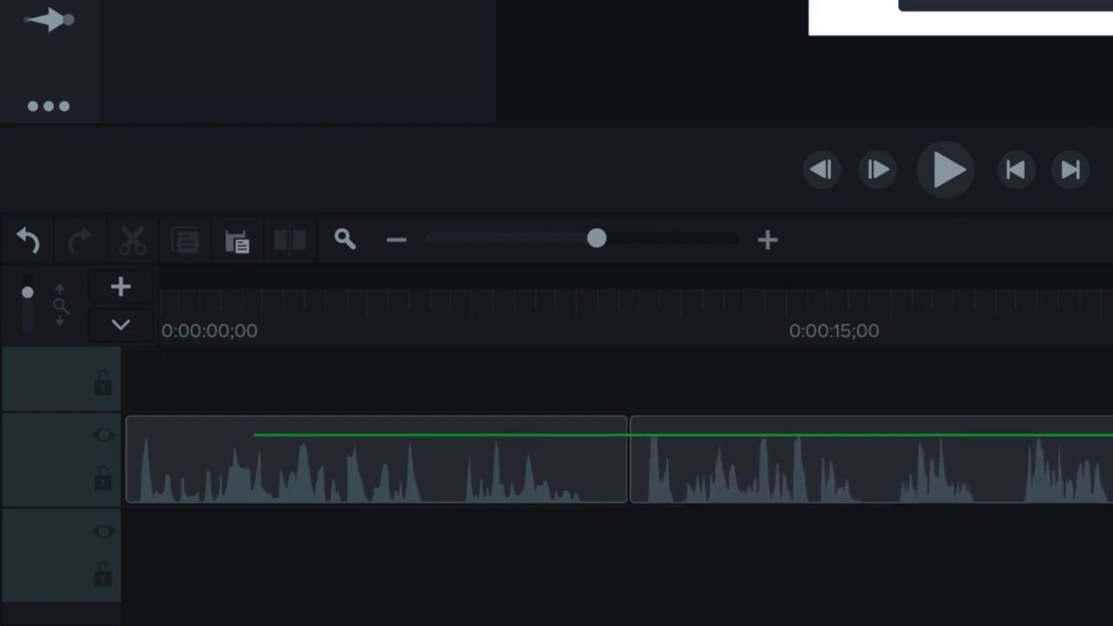